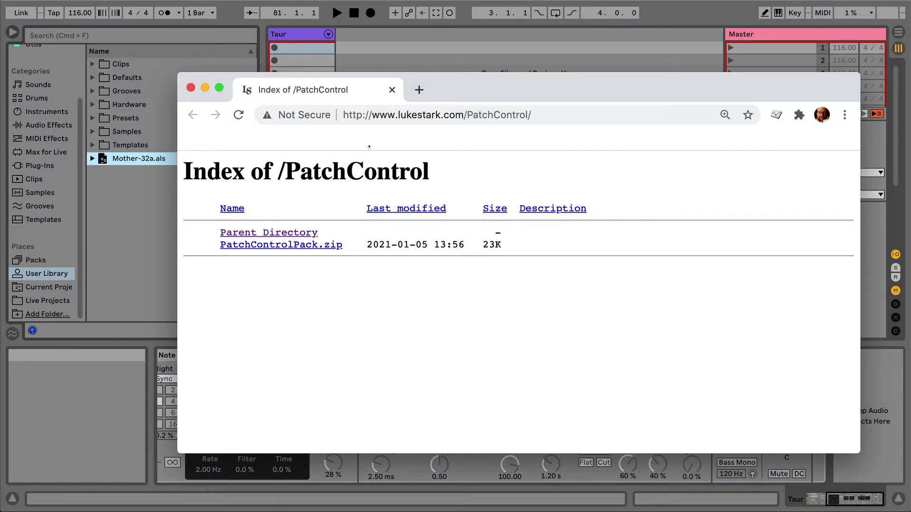
Save PatchControlPack.zip from Chrome to the Desktop and open the downloaded archive
{"action": "left_click", "coordinate": [541, 111]}
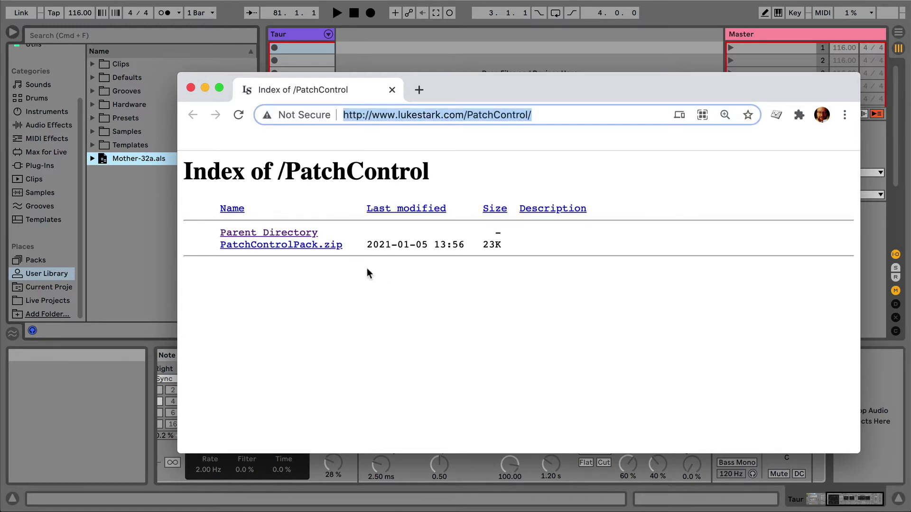
{"action": "right_click", "coordinate": [295, 249]}
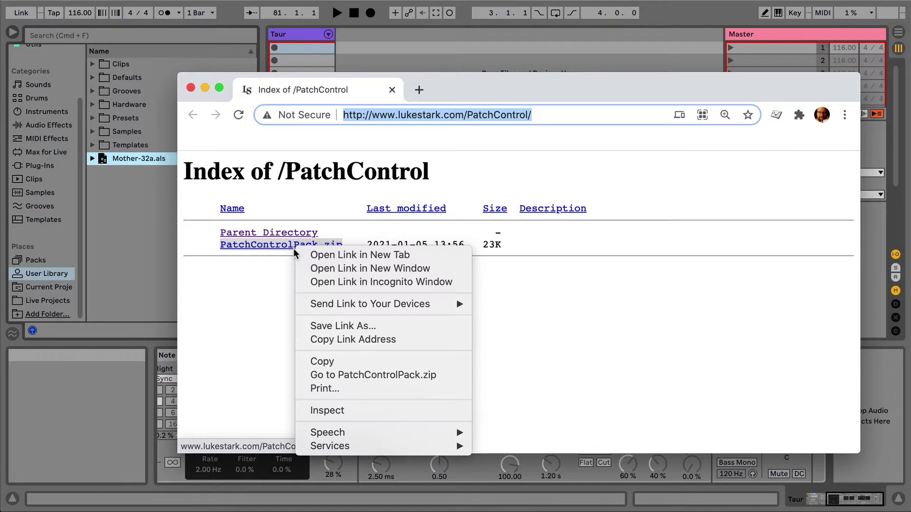
{"action": "left_click", "coordinate": [357, 325]}
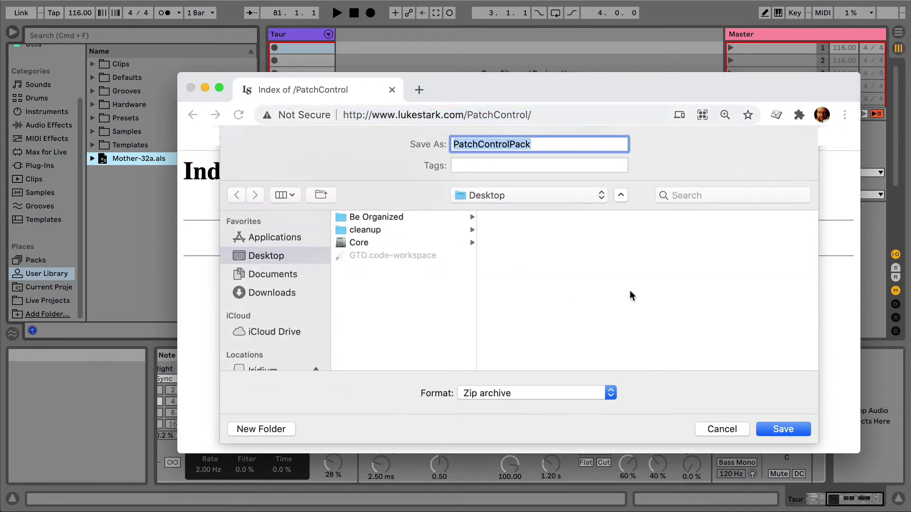
{"action": "left_click", "coordinate": [783, 429]}
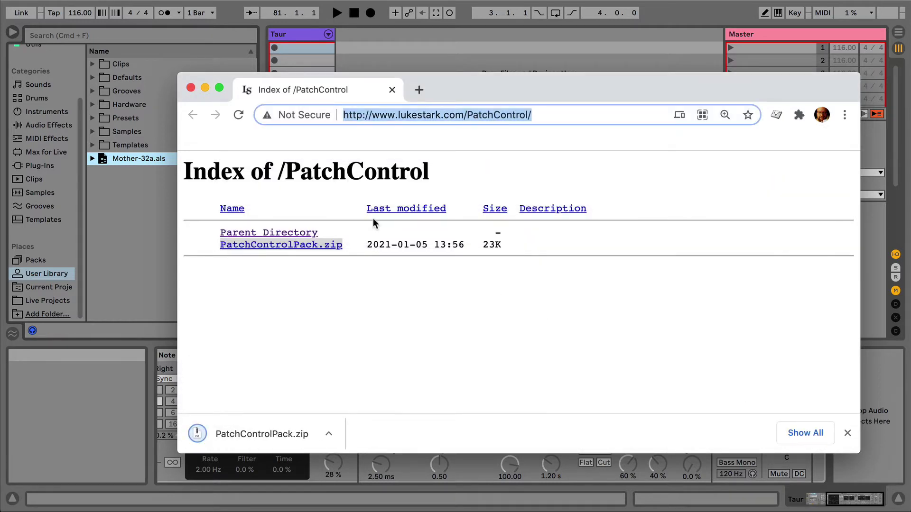
{"action": "left_click", "coordinate": [257, 434]}
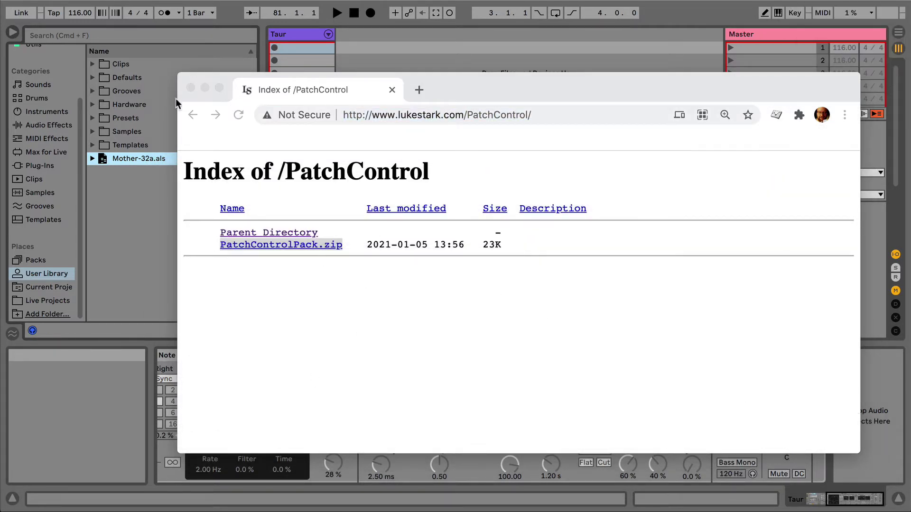
Close Chrome and drag Patch Control Moog Minitaur.amxd from PatchControlPack into Ableton's User Library
{"action": "left_click", "coordinate": [191, 88]}
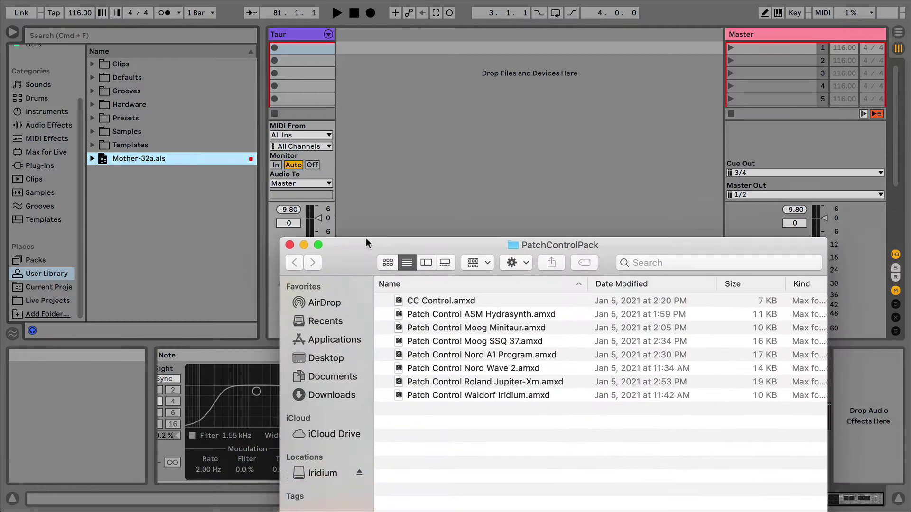
{"action": "left_click_drag", "start_coordinate": [365, 238], "coordinate": [332, 130]}
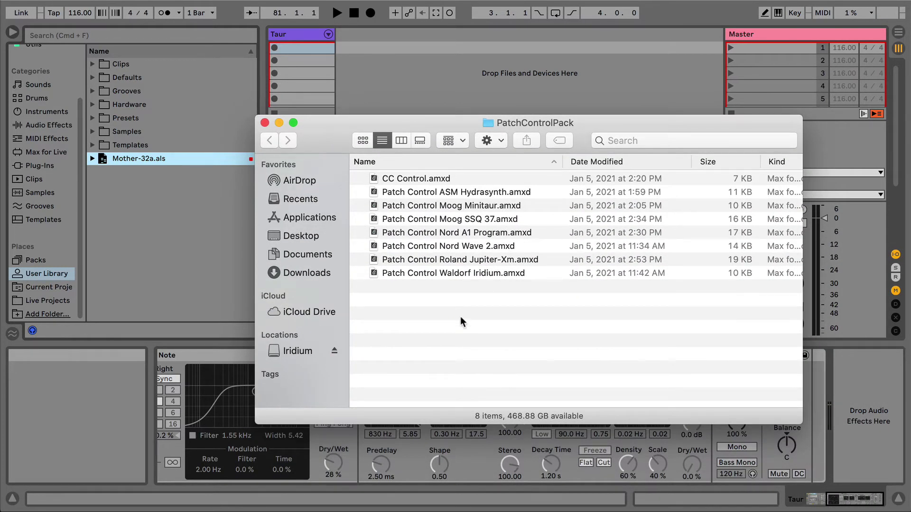
{"action": "left_click", "coordinate": [488, 210]}
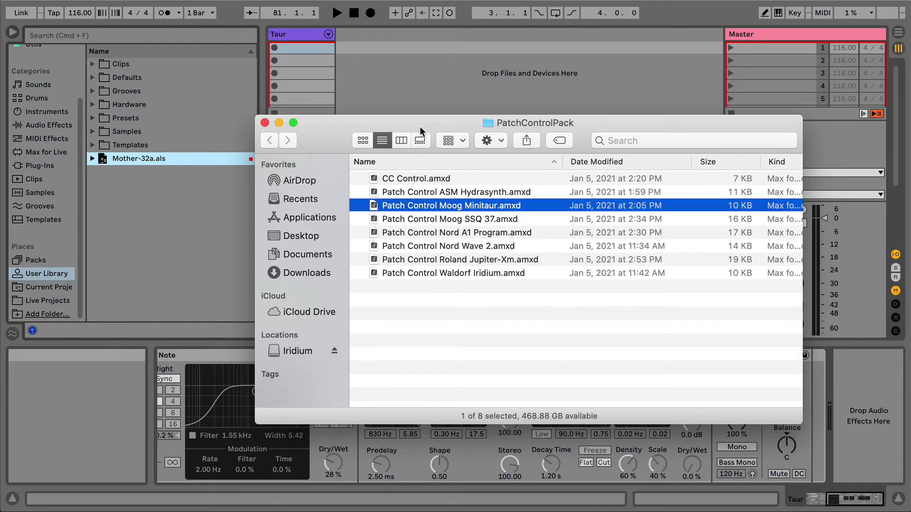
{"action": "left_click_drag", "start_coordinate": [420, 122], "coordinate": [518, 134]}
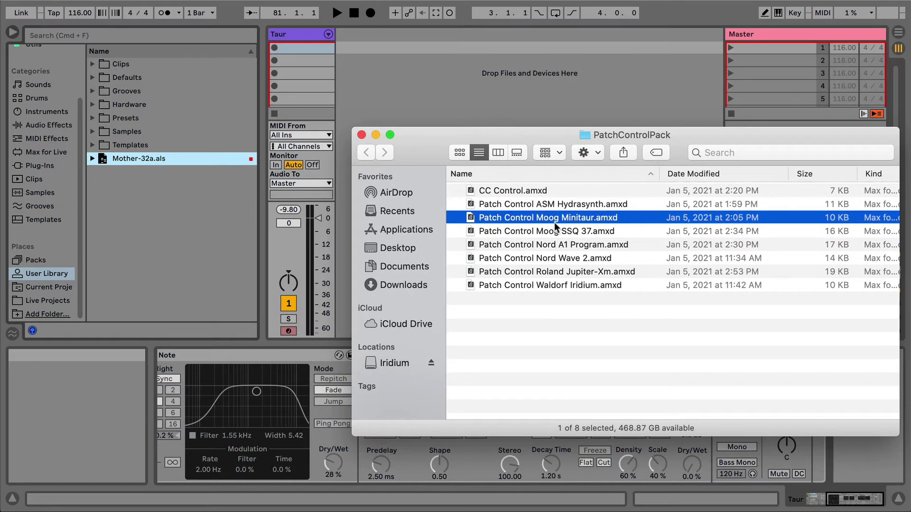
{"action": "left_click_drag", "start_coordinate": [548, 219], "coordinate": [178, 223]}
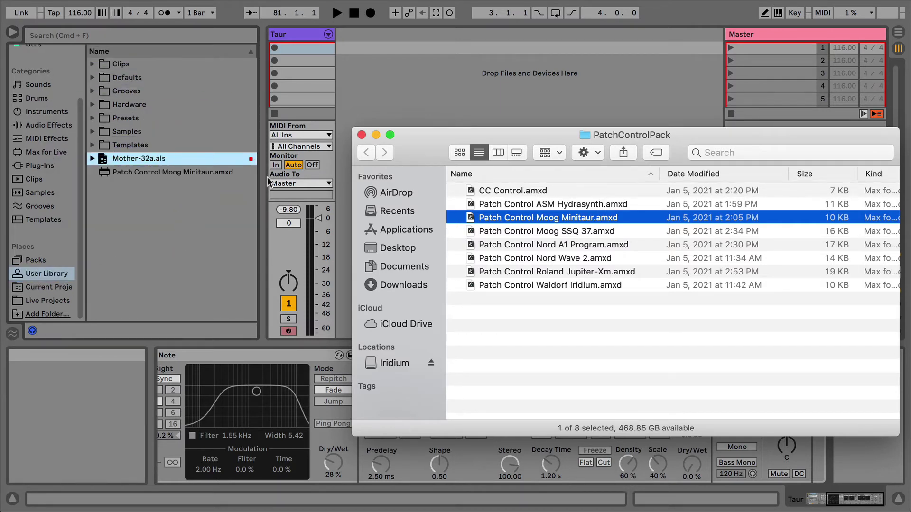
Close the PatchControlPack window and bring the Taur track's External Instrument into view
{"action": "left_click", "coordinate": [361, 135]}
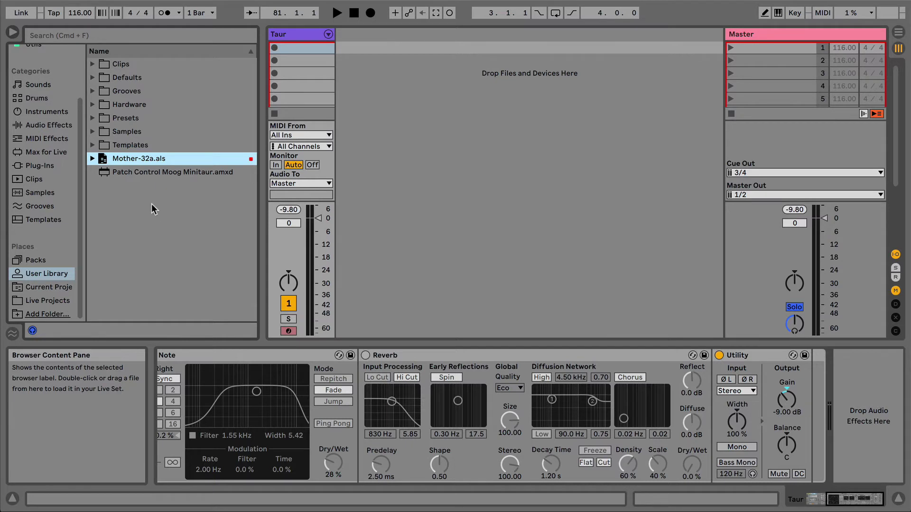
{"action": "left_click", "coordinate": [292, 38]}
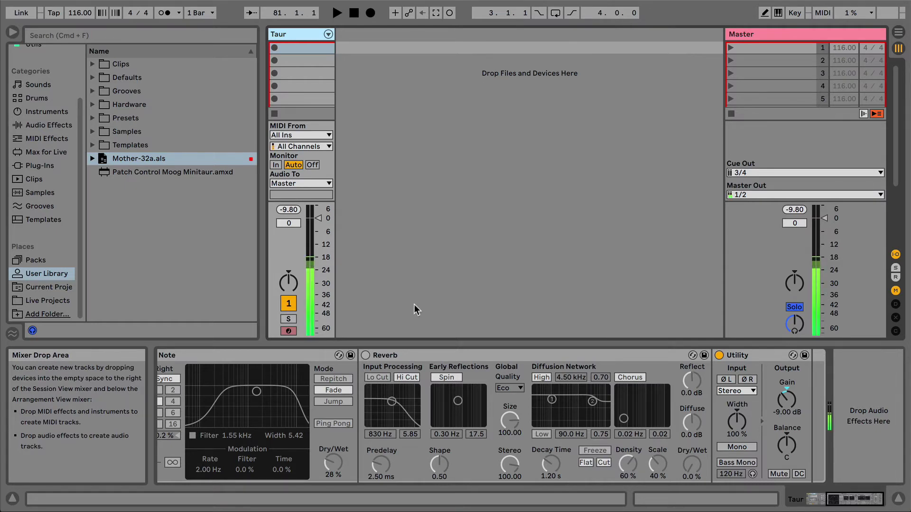
{"action": "scroll", "coordinate": [309, 413], "scroll_direction": "left", "scroll_amount": 5}
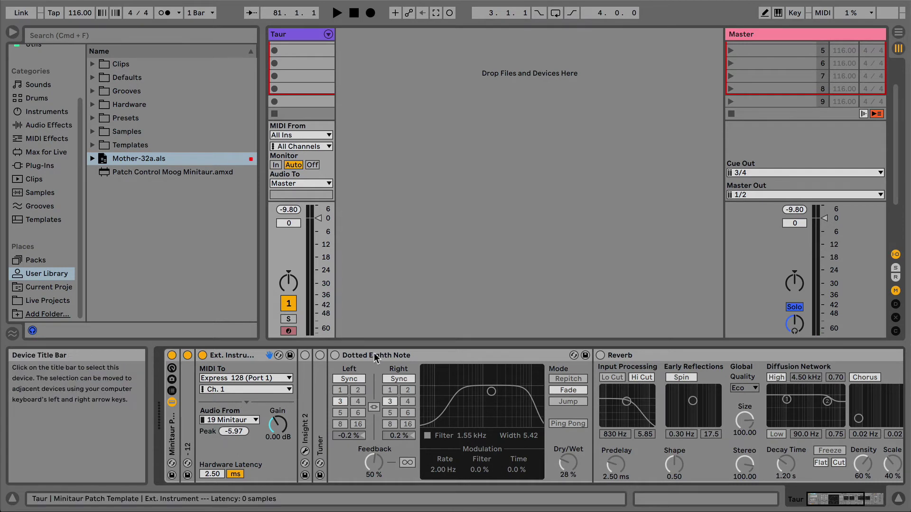
{"action": "left_click", "coordinate": [234, 358]}
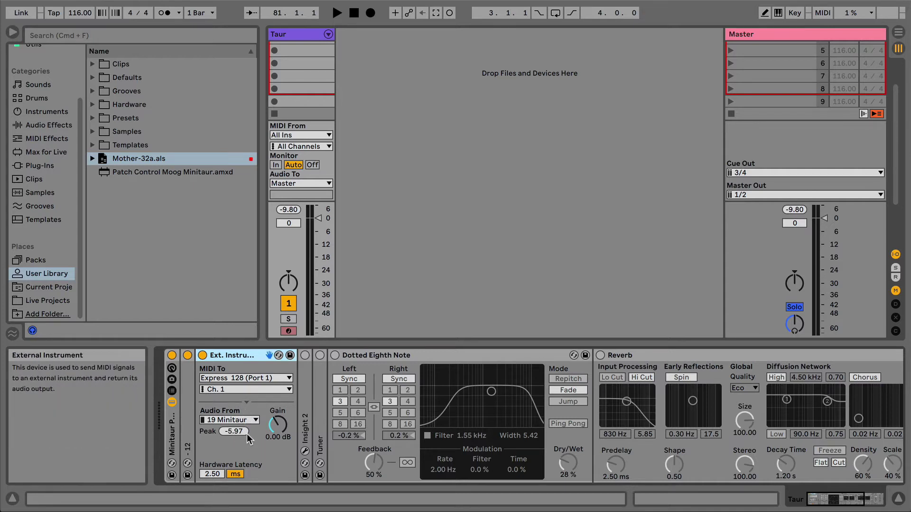
{"action": "left_click", "coordinate": [228, 420]}
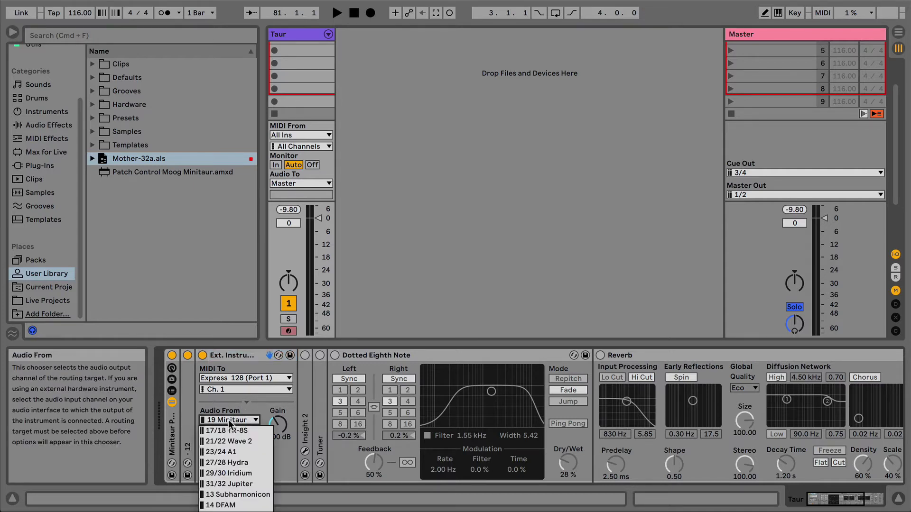
{"action": "left_click", "coordinate": [229, 419]}
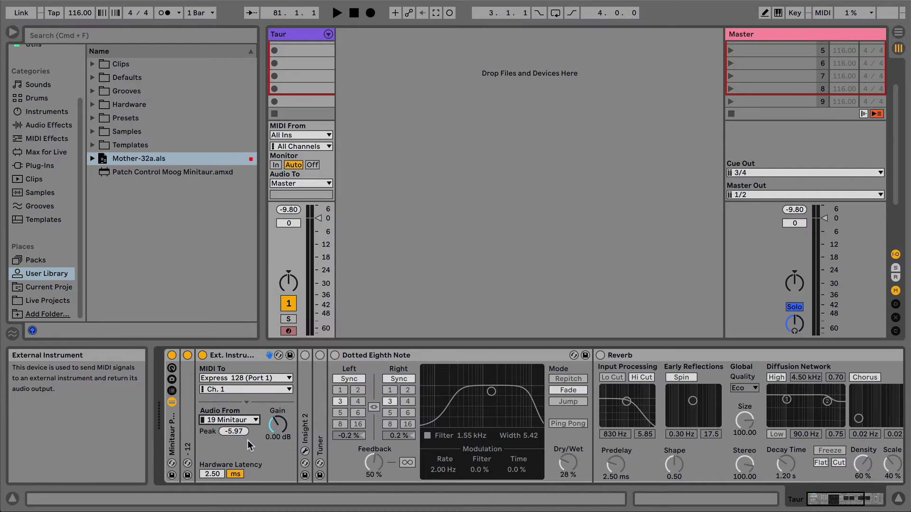
{"action": "left_click", "coordinate": [226, 359]}
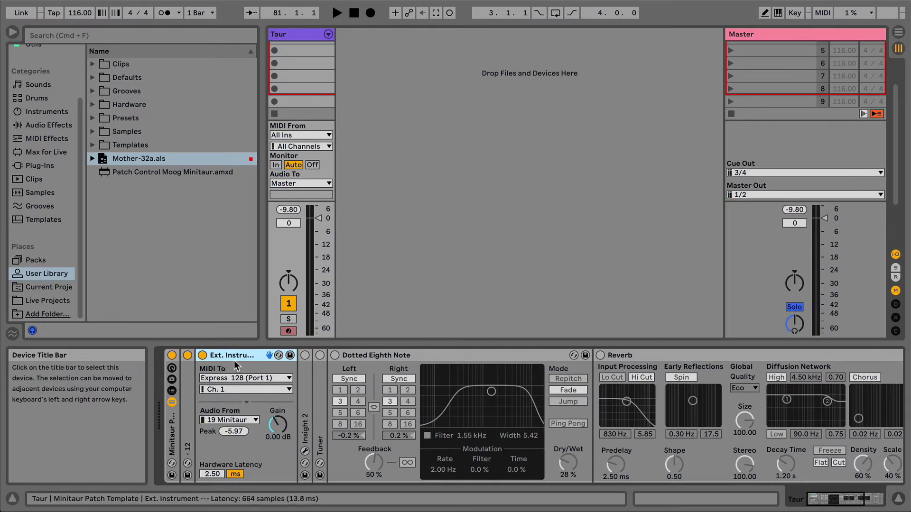
{"action": "left_click", "coordinate": [122, 172]}
Insert the Minitaur device before the External Instrument, then sweep Patch # to 127 and back to 0
{"action": "mouse_move", "coordinate": [119, 172]}
{"action": "left_mouse_down"}
{"action": "mouse_move", "coordinate": [190, 263]}
{"action": "mouse_move", "coordinate": [203, 342]}
{"action": "mouse_move", "coordinate": [199, 382]}
{"action": "mouse_move", "coordinate": [167, 394]}
{"action": "mouse_move", "coordinate": [189, 384]}
{"action": "mouse_move", "coordinate": [163, 385]}
{"action": "left_mouse_up"}
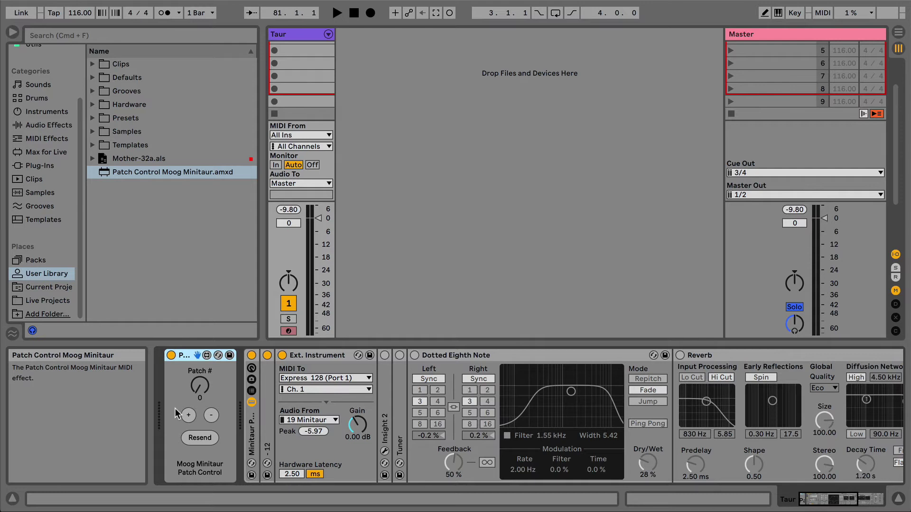
{"action": "left_click_drag", "start_coordinate": [200, 387], "coordinate": [200, 332]}
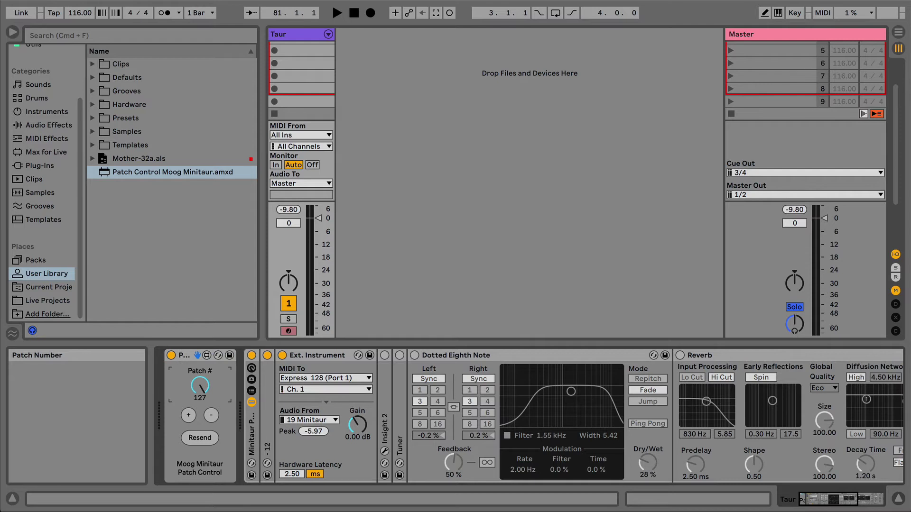
{"action": "left_click_drag", "start_coordinate": [201, 386], "coordinate": [202, 392]}
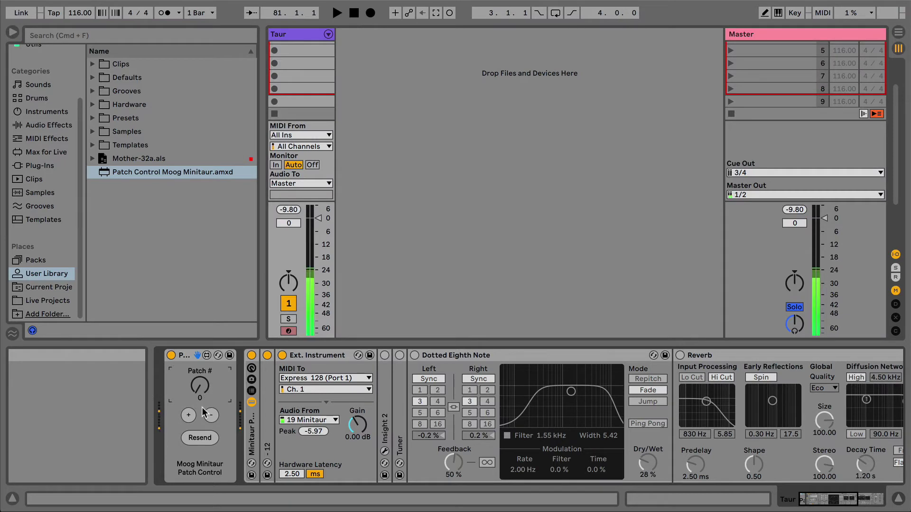
Step Patch # up twice with the + button, from 0 to 2
{"action": "left_click", "coordinate": [188, 416]}
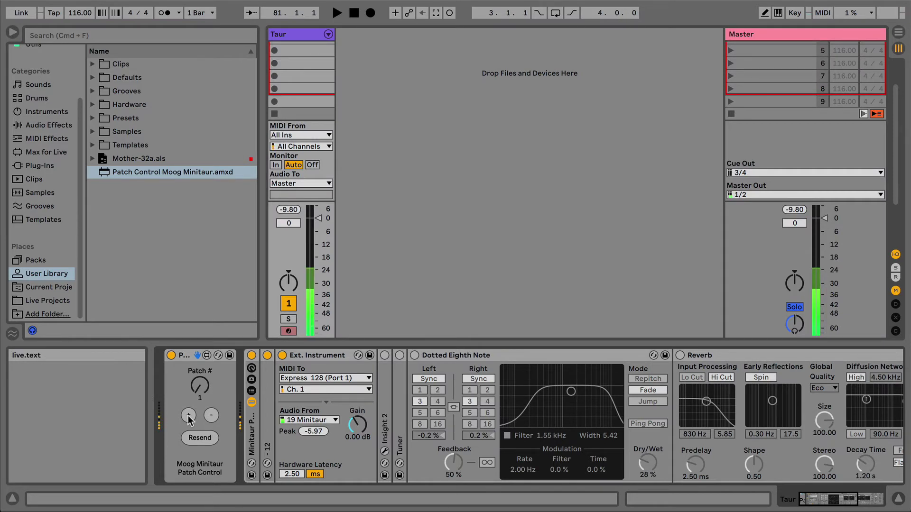
{"action": "left_click", "coordinate": [188, 416]}
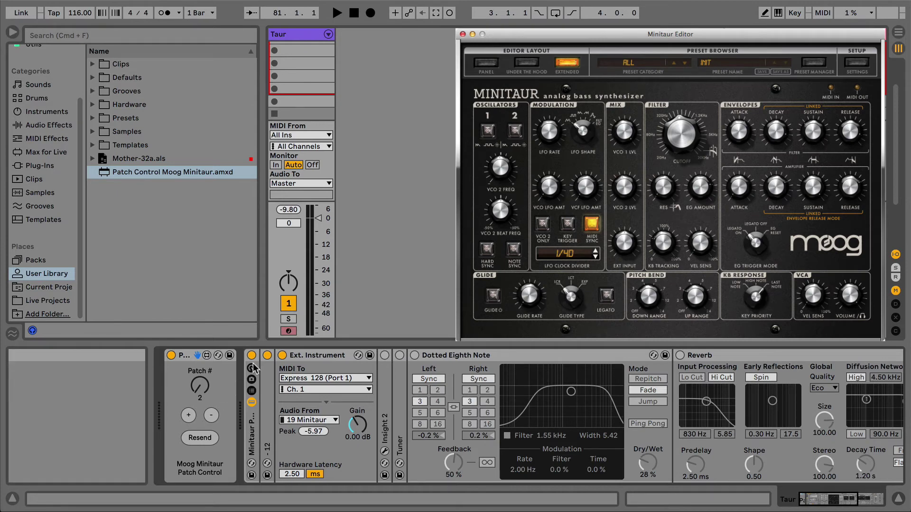
Bring the Live session back in front of the Minitaur Editor window
{"action": "left_click", "coordinate": [211, 419]}
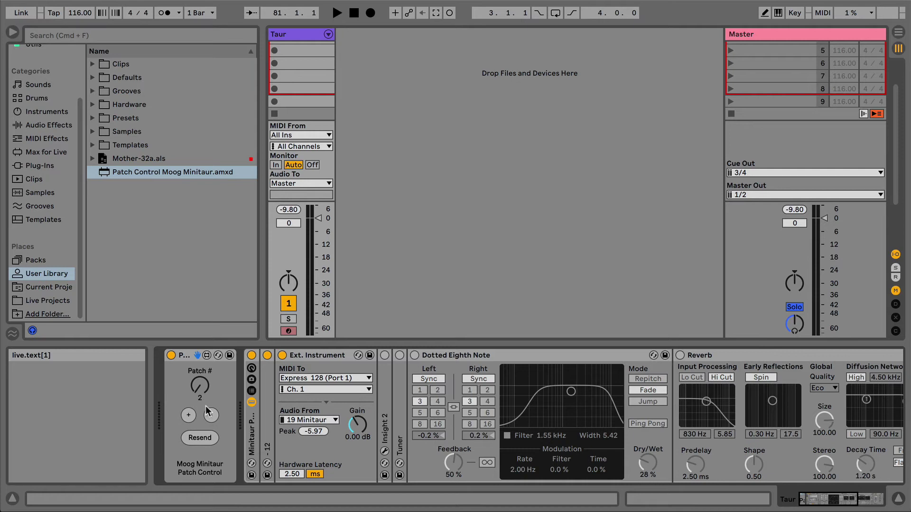
Select Patch Control and step Patch # up from 2 to 10 with the + button
{"action": "left_click", "coordinate": [184, 359]}
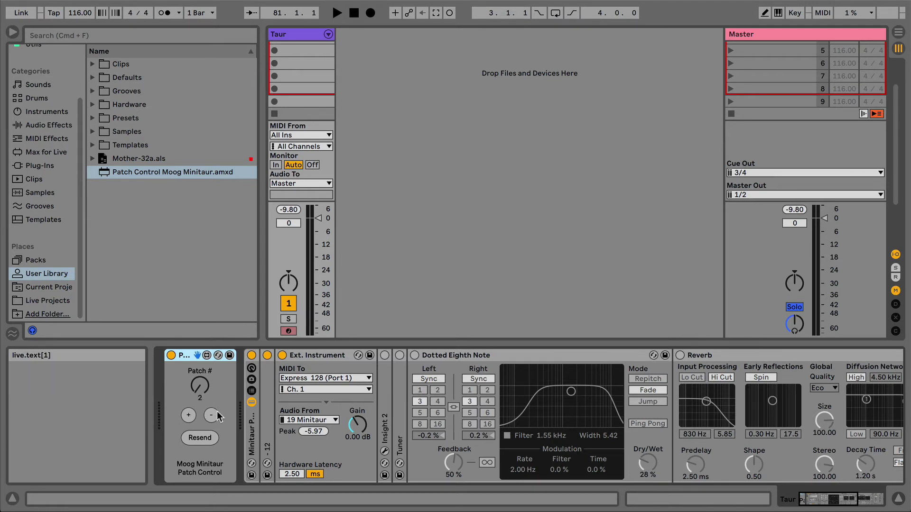
{"action": "left_click", "coordinate": [190, 416]}
{"action": "left_click", "coordinate": [189, 416]}
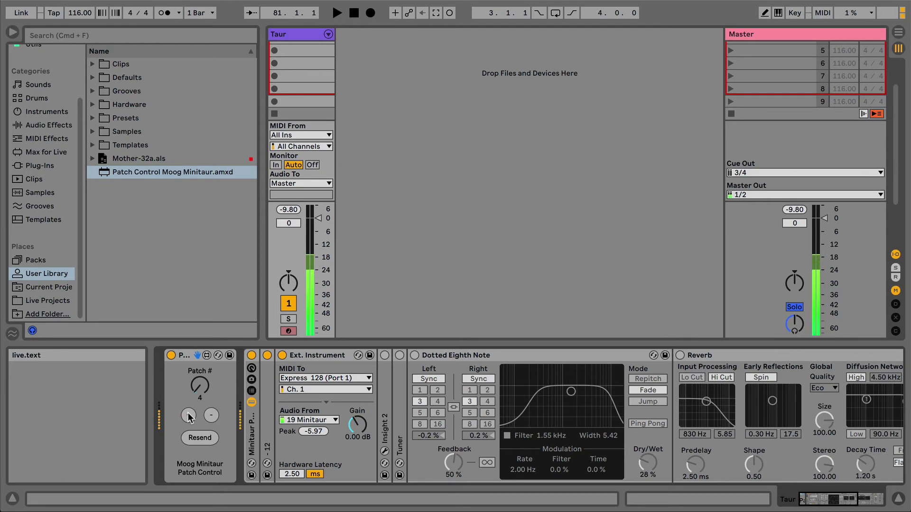
{"action": "left_click", "coordinate": [188, 416]}
{"action": "left_click", "coordinate": [188, 416]}
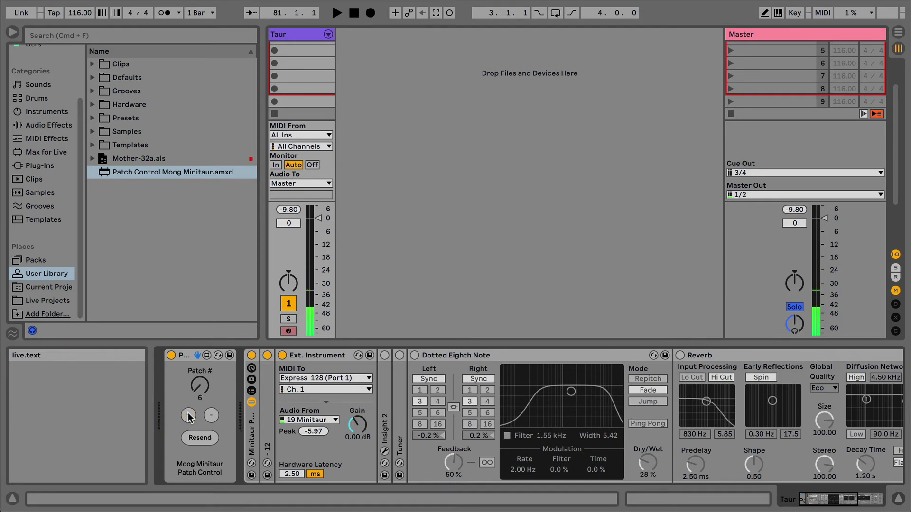
{"action": "left_click", "coordinate": [189, 416]}
{"action": "left_click", "coordinate": [188, 416]}
{"action": "left_click", "coordinate": [188, 416]}
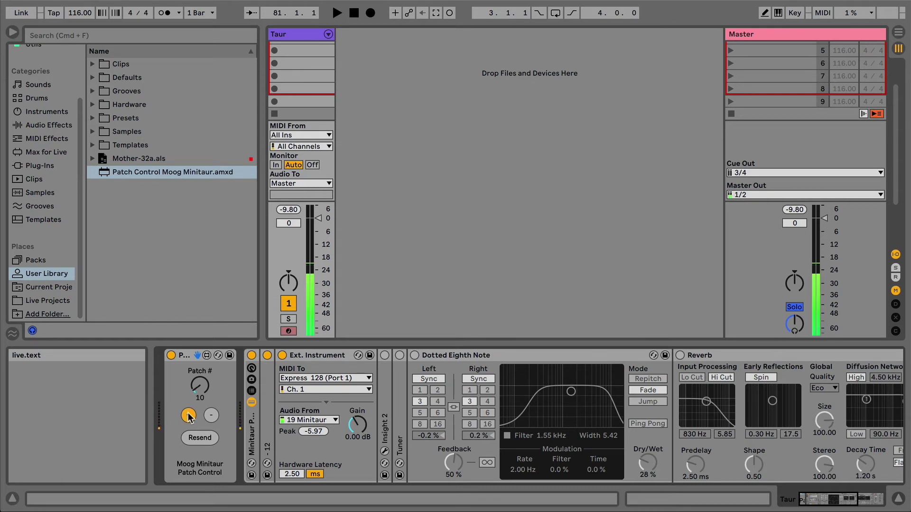
{"action": "left_click", "coordinate": [189, 416]}
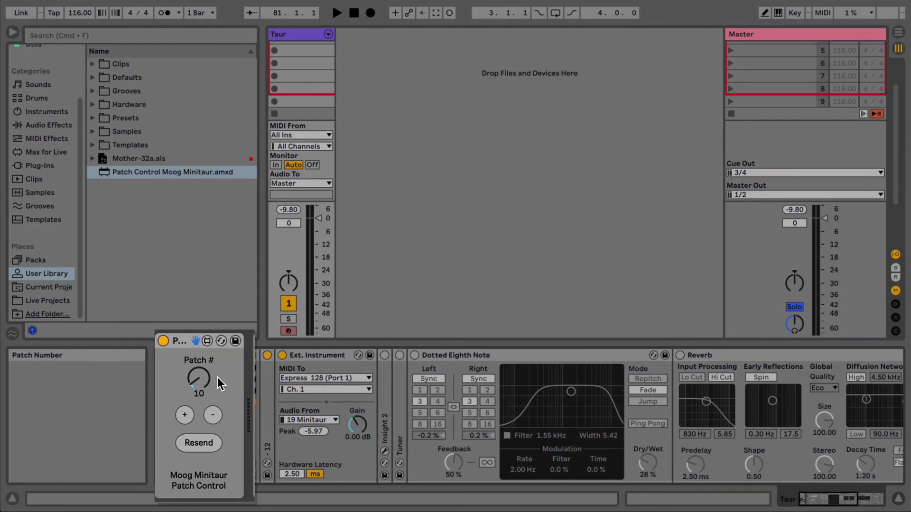
Scroll the mouse wheel over the Patch # knob until it reads 49
{"action": "scroll", "coordinate": [214, 385], "scroll_direction": "up", "scroll_amount": 10}
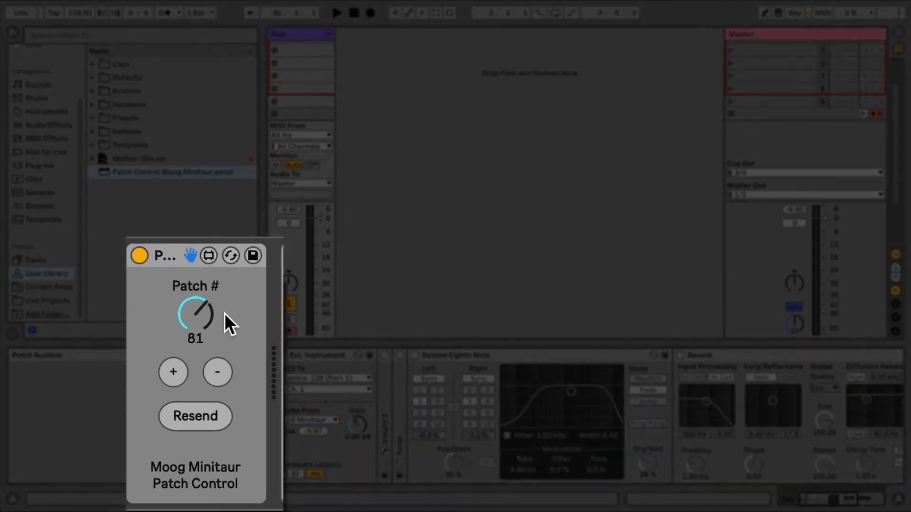
{"action": "scroll", "coordinate": [214, 386], "scroll_direction": "down", "scroll_amount": 10}
{"action": "scroll", "coordinate": [214, 386], "scroll_direction": "up", "scroll_amount": 10}
{"action": "scroll", "coordinate": [226, 293], "scroll_direction": "down", "scroll_amount": 10}
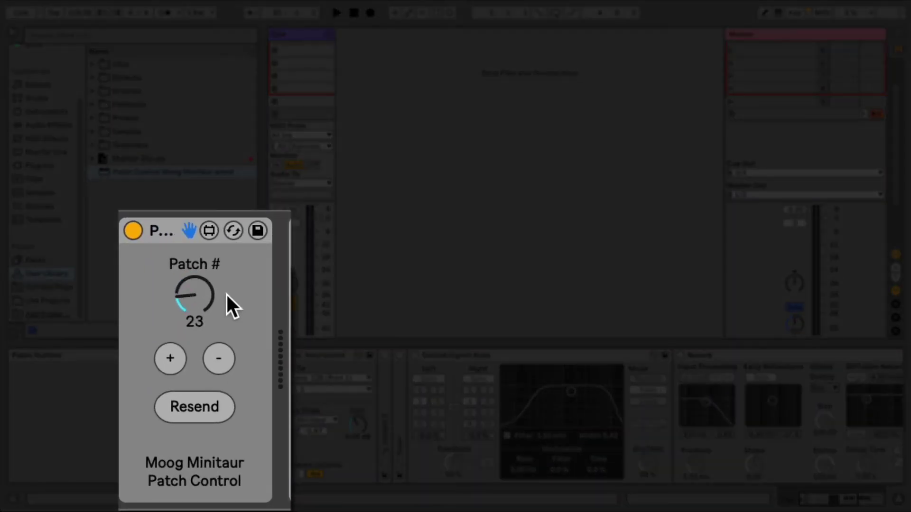
{"action": "scroll", "coordinate": [226, 293], "scroll_direction": "up", "scroll_amount": 10}
{"action": "scroll", "coordinate": [226, 293], "scroll_direction": "down", "scroll_amount": 6}
{"action": "scroll", "coordinate": [226, 294], "scroll_direction": "down", "scroll_amount": 6}
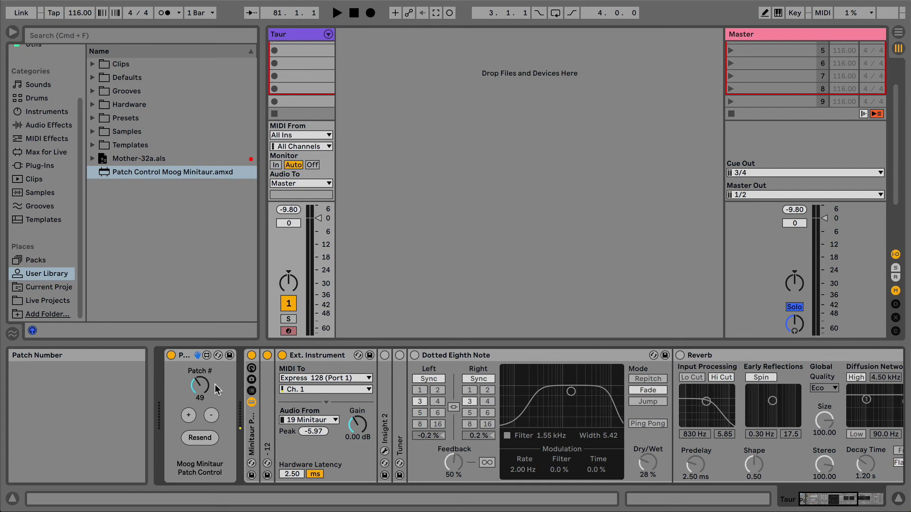
Raise Patch # to 54 and show Ext. Instrument's 664-sample (13.8 ms) latency
{"action": "left_click", "coordinate": [186, 417]}
{"action": "left_click", "coordinate": [313, 355]}
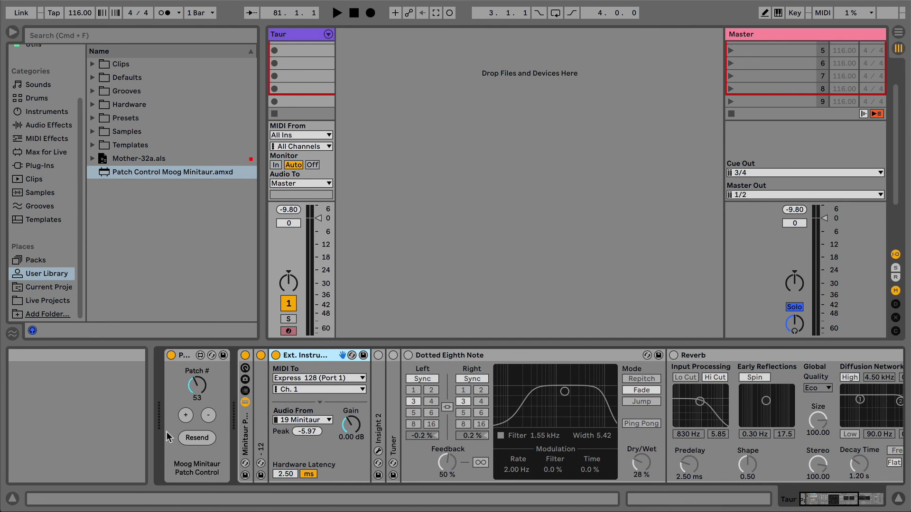
{"action": "left_click", "coordinate": [186, 415]}
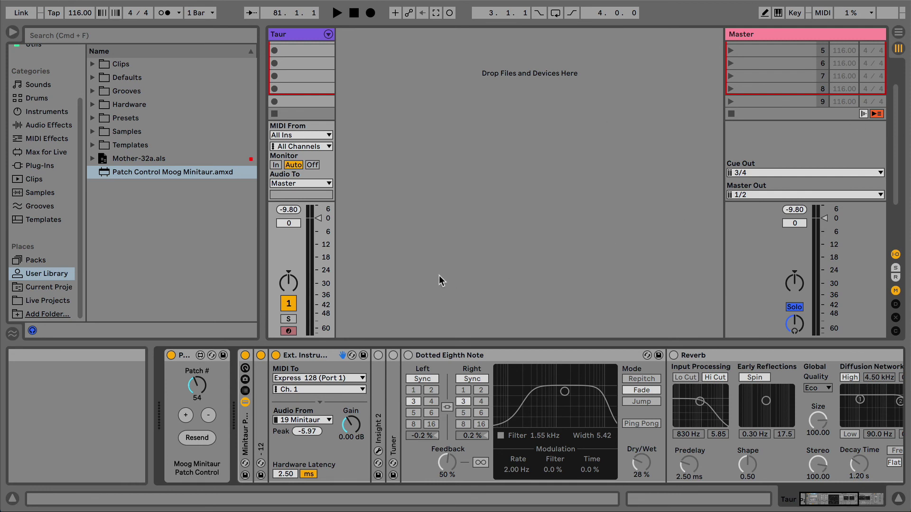
{"action": "left_click", "coordinate": [321, 358]}
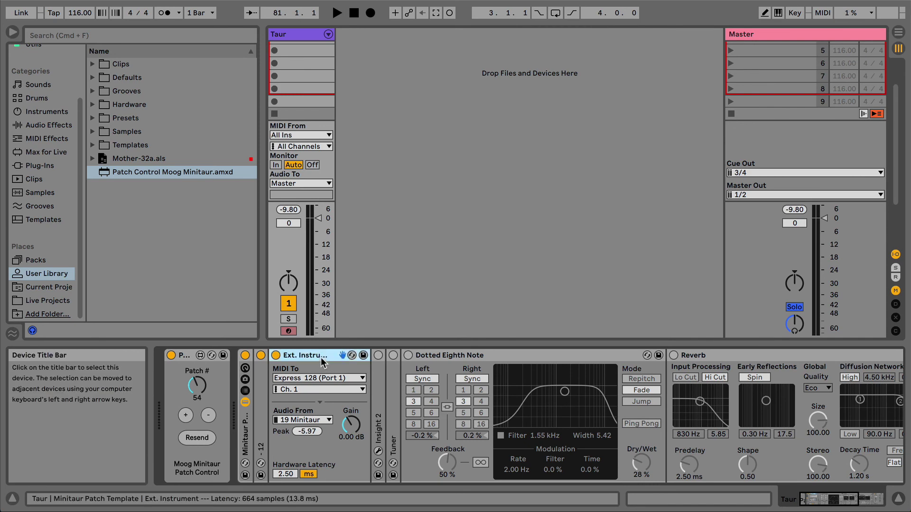